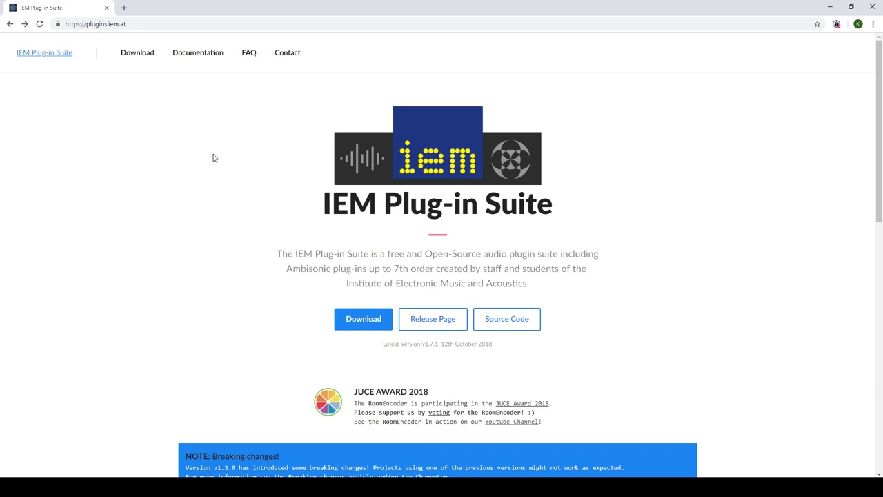
Open the IEM Plug-in Suite download page, then import the eight ORTF3D WAV files as separate tracks
click(369, 318)
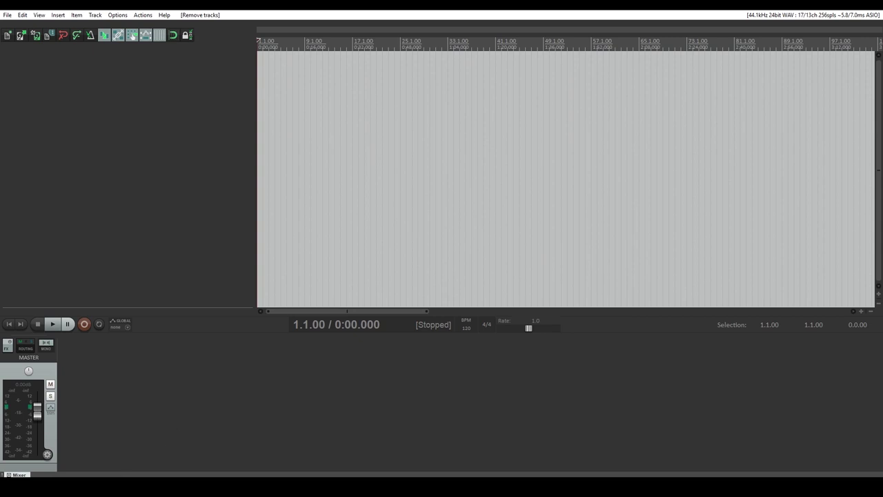
key(alt+Tab)
drag(486, 193, 165, 100)
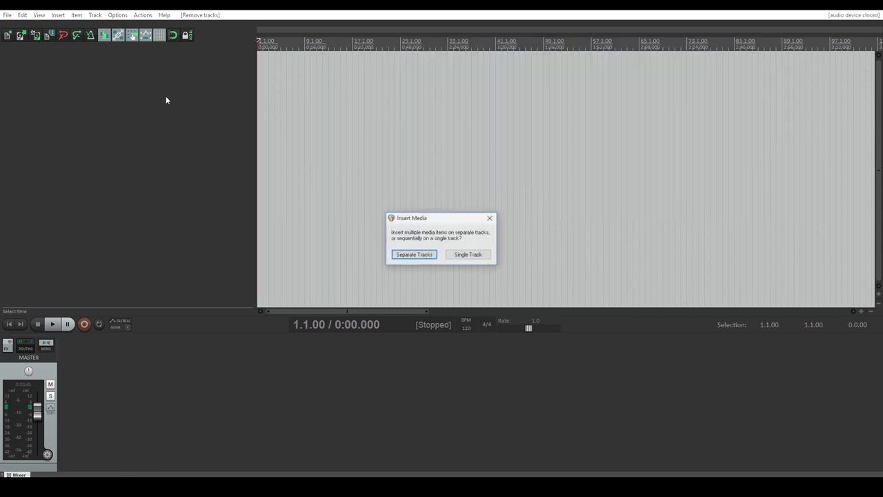
click(414, 255)
Insert a new track named 'ORTF3D Binauralization' below the recordings
click(95, 14)
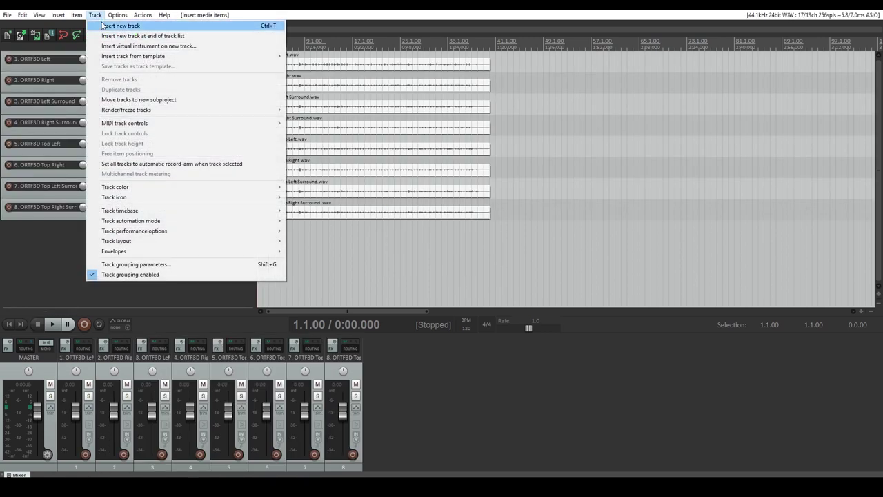
click(105, 24)
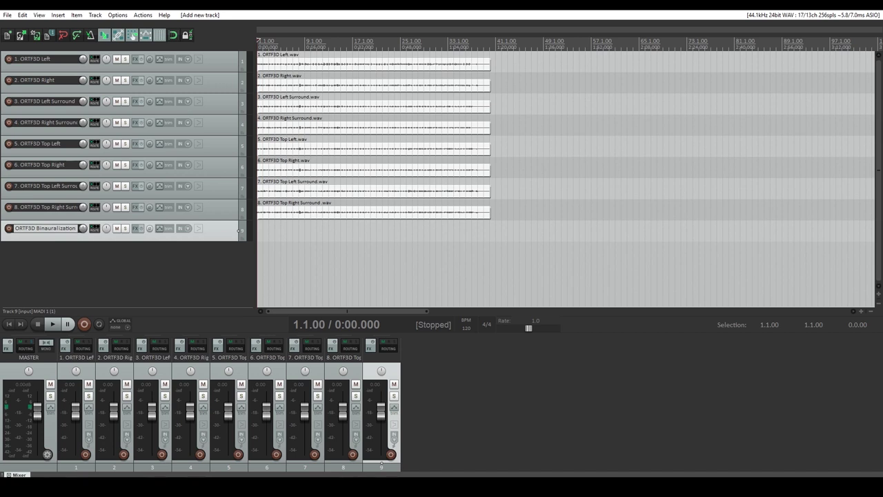
key(Return)
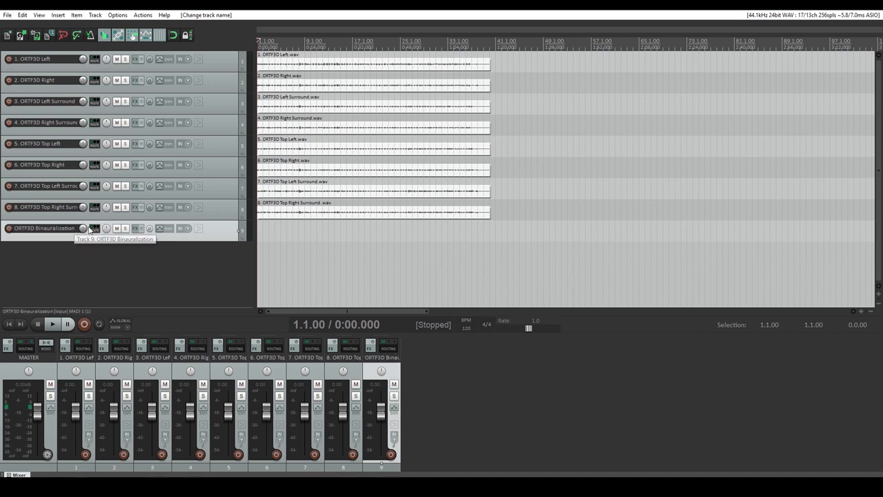
Give track 9 receives from all eight ORTF3D tracks and set it to 8 track channels
click(95, 229)
click(460, 283)
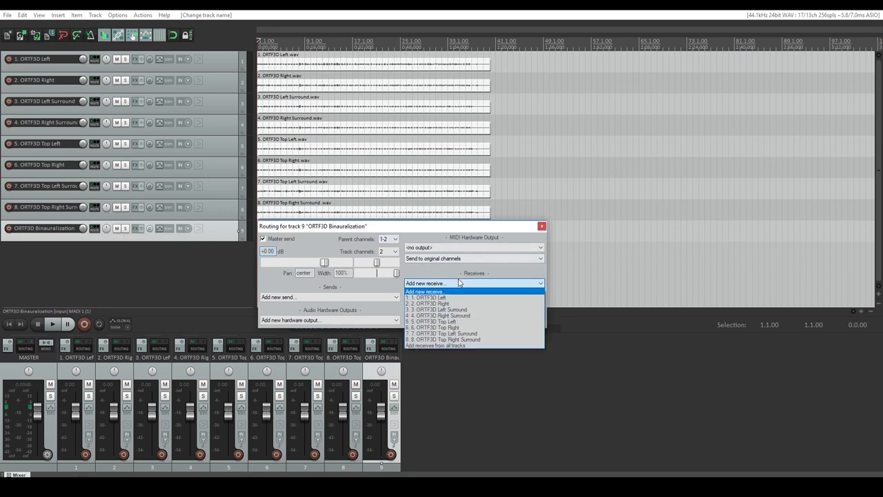
click(442, 346)
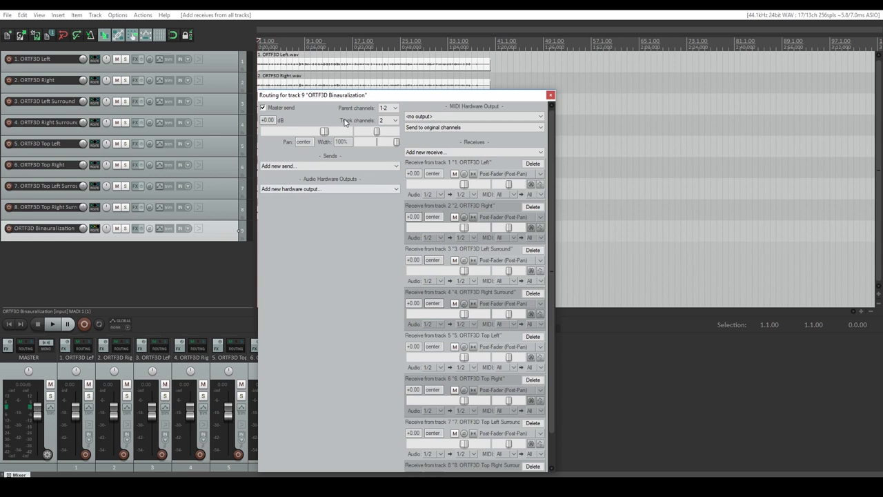
click(379, 122)
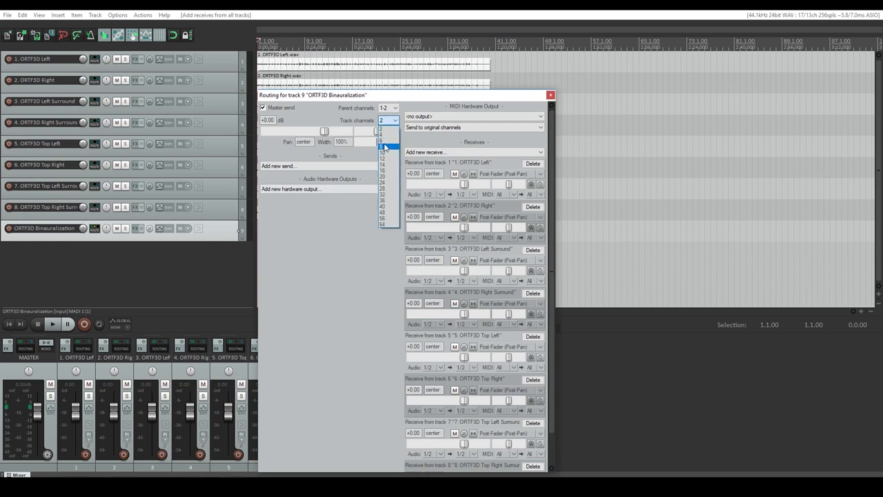
click(385, 146)
Route receives 1–4 to destination channels 1, 2, 3 and 4
click(458, 194)
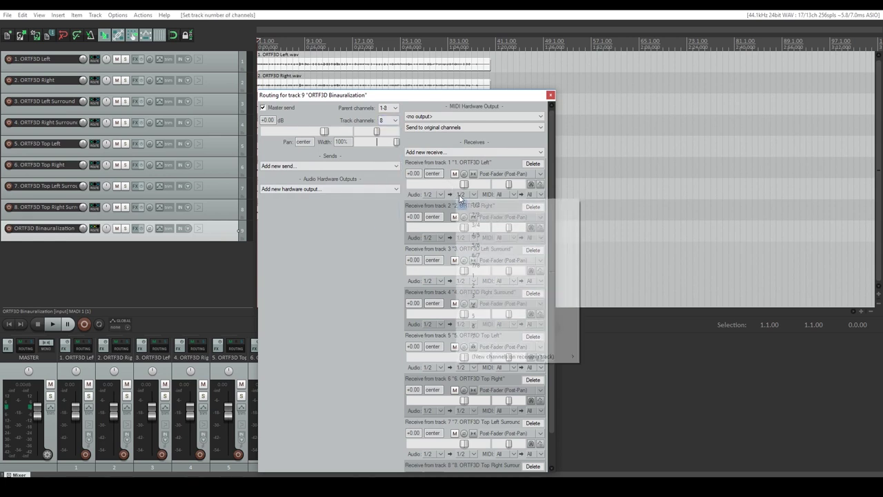
click(476, 277)
click(469, 238)
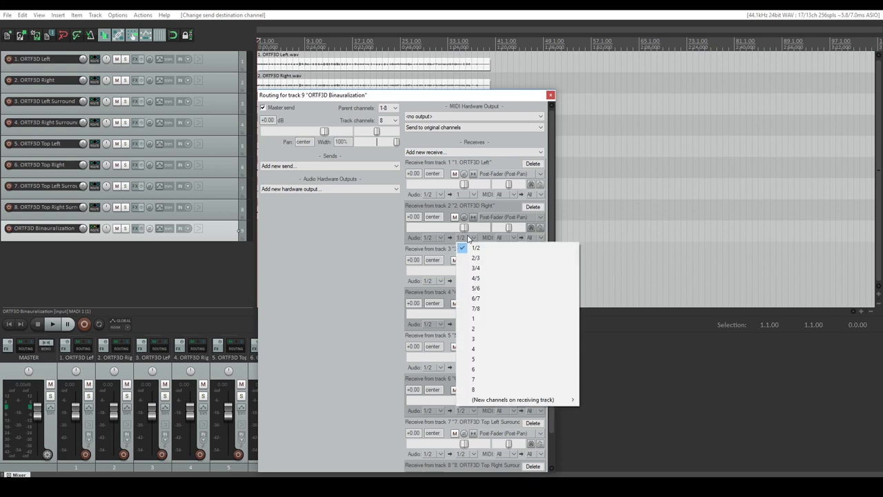
click(476, 331)
click(461, 281)
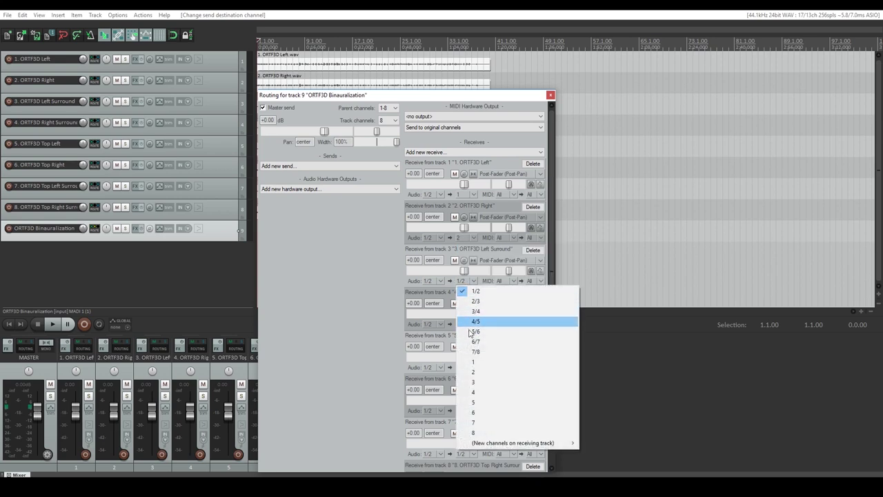
click(475, 379)
click(461, 324)
click(473, 271)
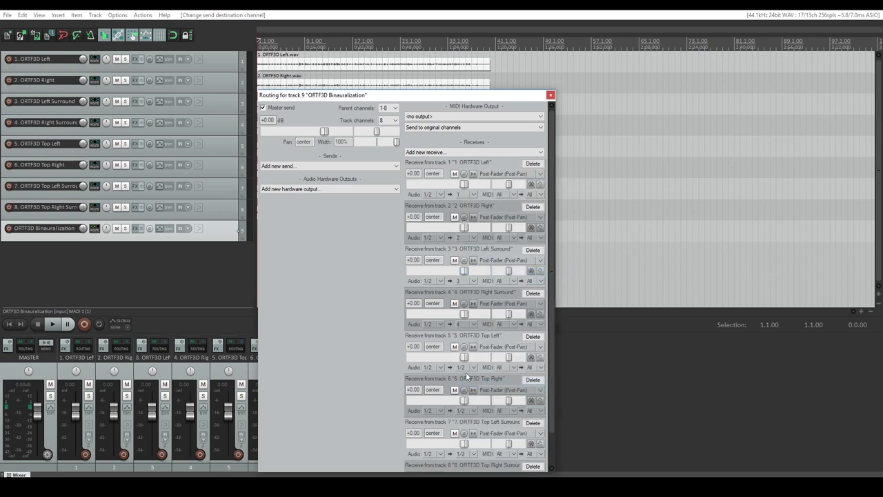
Route receives 5–8 to destination channels 5, 6, 7 and 8, then close the routing window
click(461, 367)
click(474, 333)
click(461, 411)
click(473, 378)
click(461, 454)
click(473, 431)
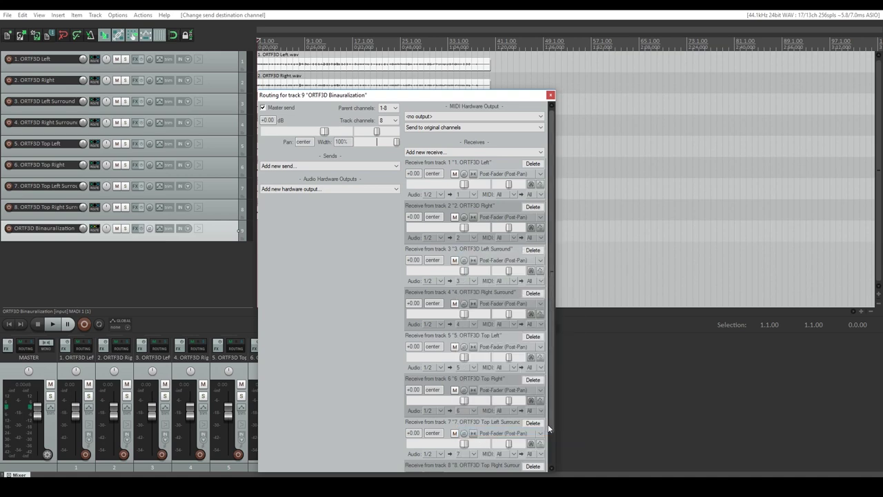
scroll(483, 414, down, 2)
click(461, 462)
click(474, 448)
click(550, 95)
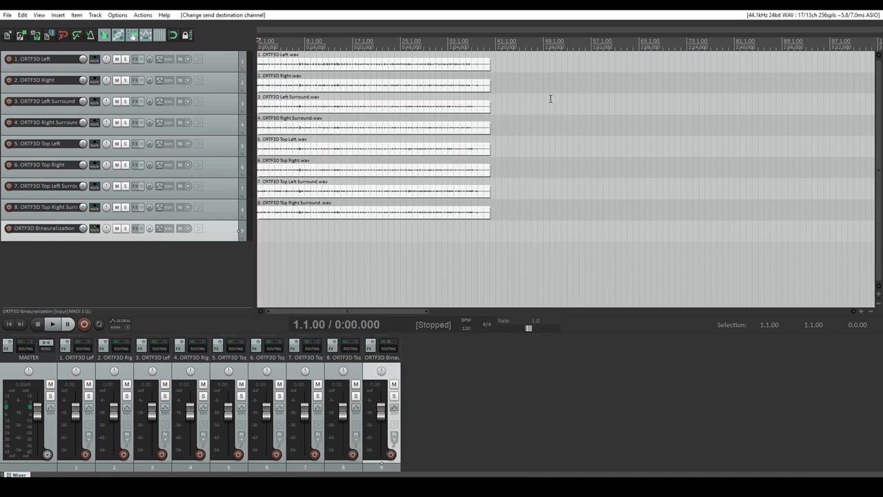
Check the routing settings of tracks 1–3 (Left, Right, Left Surround)
click(93, 60)
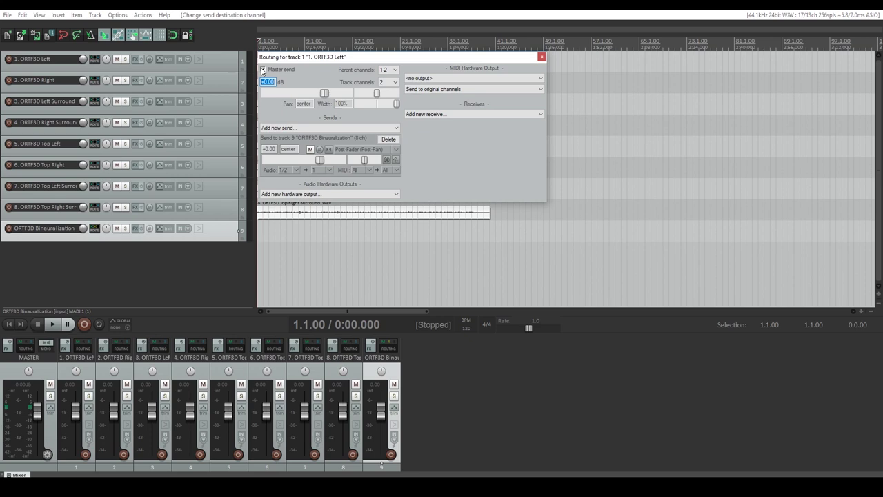
click(542, 57)
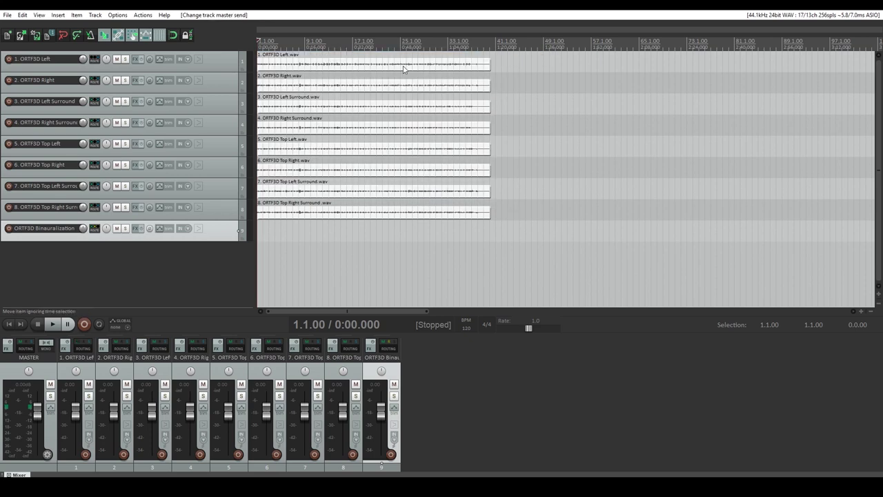
click(94, 80)
click(542, 78)
click(95, 102)
click(542, 99)
Adjust the master sends of tracks 4–8 in their routing windows
click(97, 123)
click(542, 121)
click(96, 144)
click(542, 142)
click(97, 165)
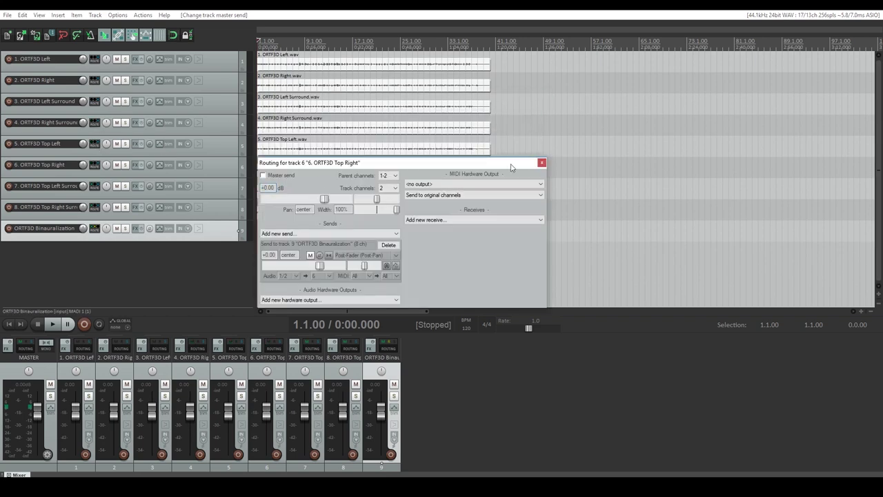
click(541, 163)
click(97, 185)
click(542, 184)
click(97, 207)
click(542, 205)
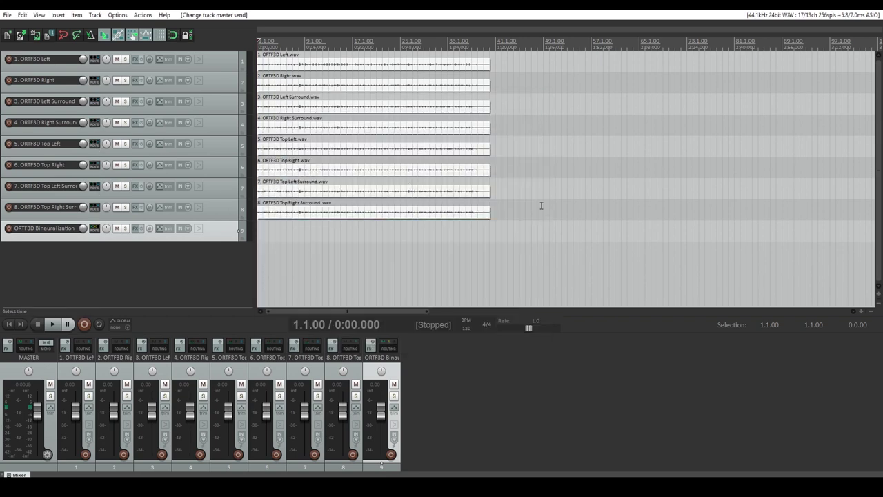
Add the IEM MultiEncoder to the ORTF3D Binauralization track's FX chain
click(136, 229)
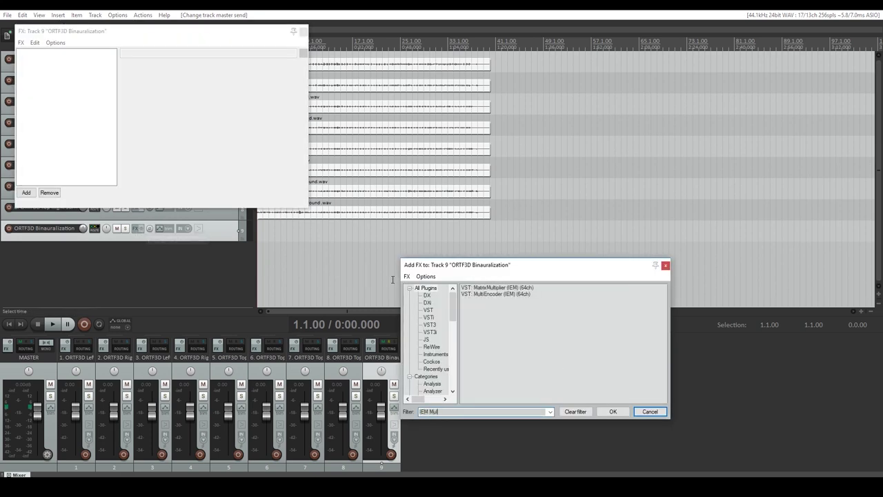
double_click(498, 295)
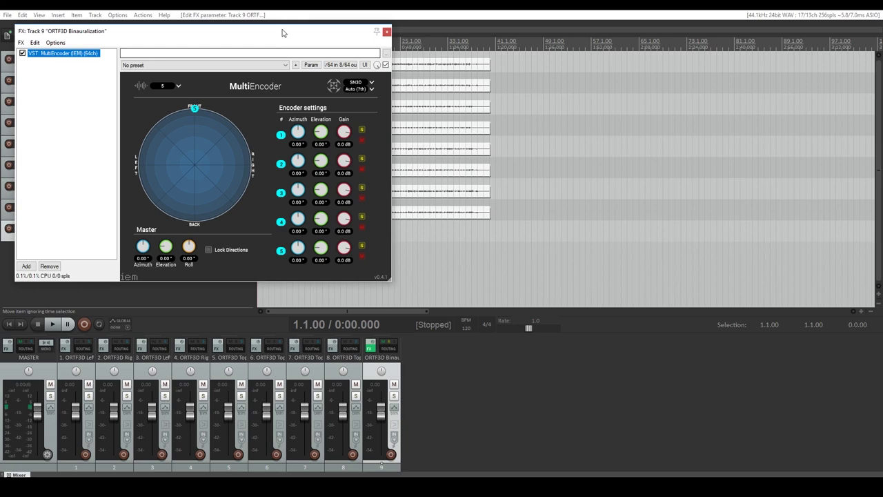
drag(282, 32, 696, 61)
click(583, 114)
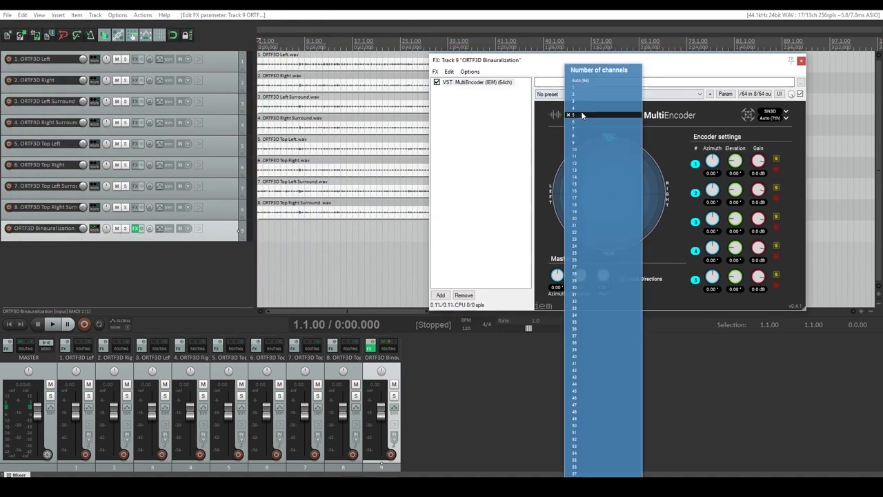
Set the MultiEncoder to 8 sources and give source 2 an azimuth of -45°
click(585, 135)
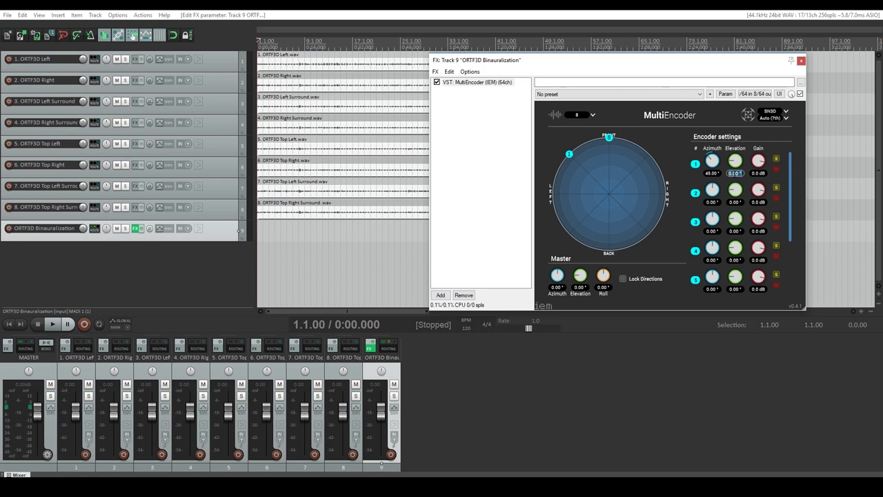
key(Tab)
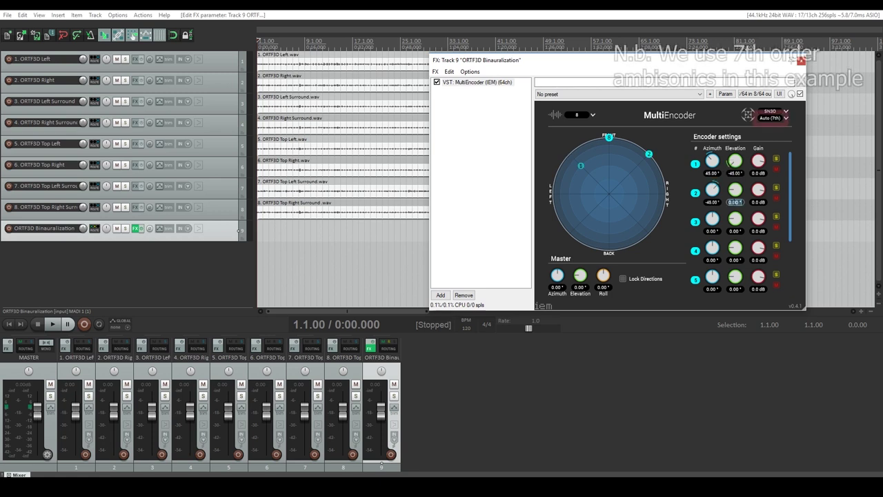
text(-45)
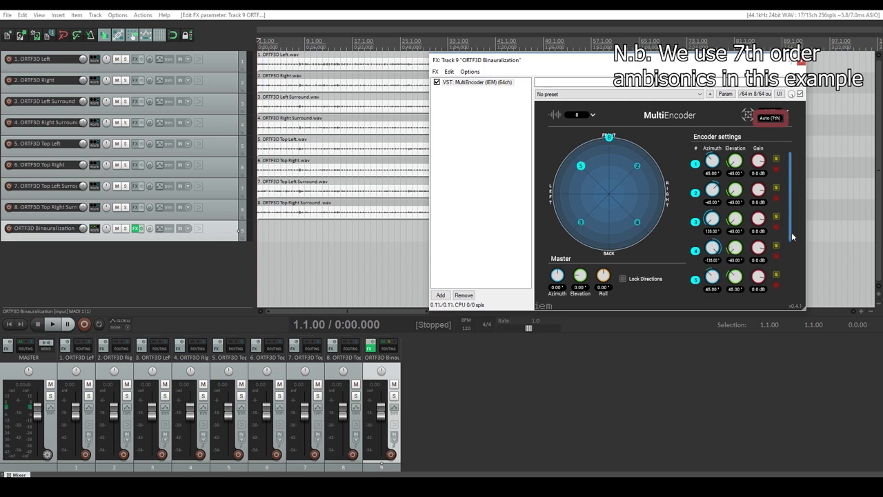
scroll(729, 246, down, 3)
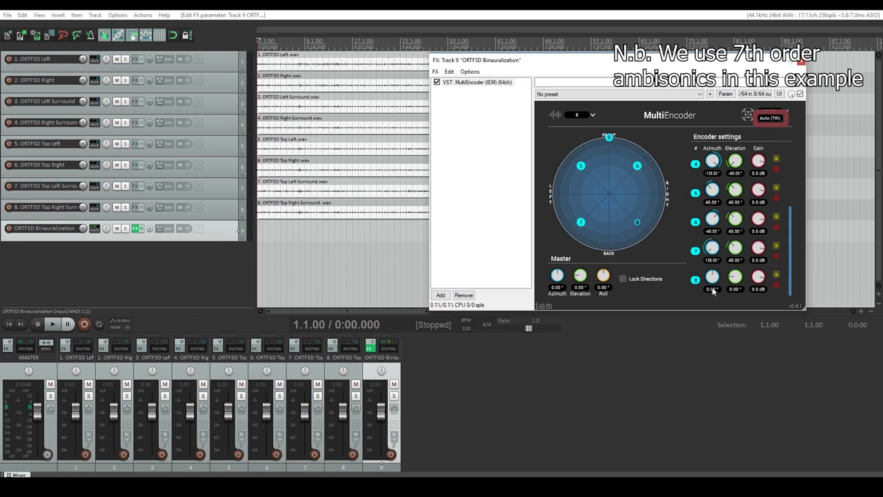
Set source 8 to -135° azimuth and 45° elevation, then search the plug-in list for 'b'
click(713, 290)
text(-135)
key(Return)
click(735, 289)
text(45)
key(Return)
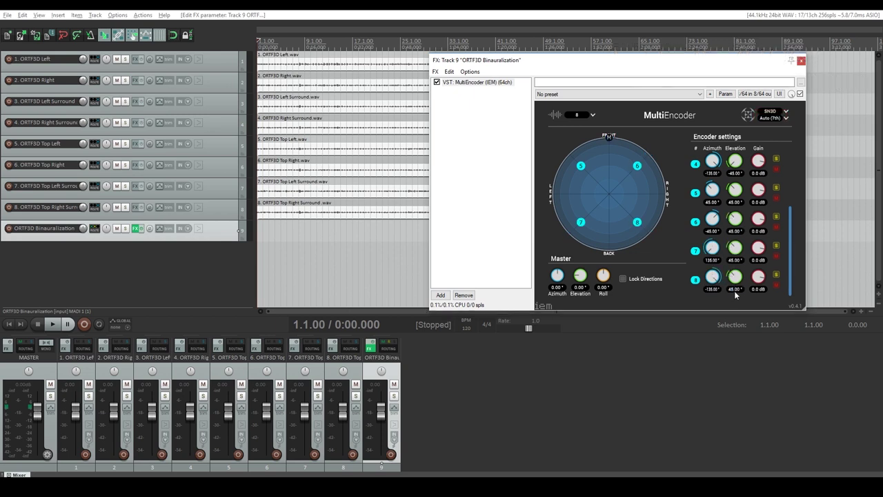
click(441, 295)
text(bina)
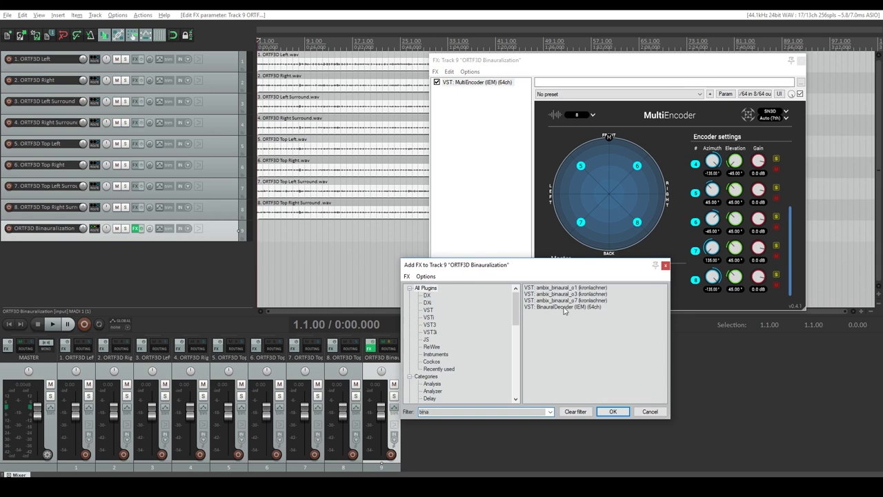
Add the IEM BinauralDecoder after the MultiEncoder with headphone equalization OFF, and close the FX chain
double_click(564, 307)
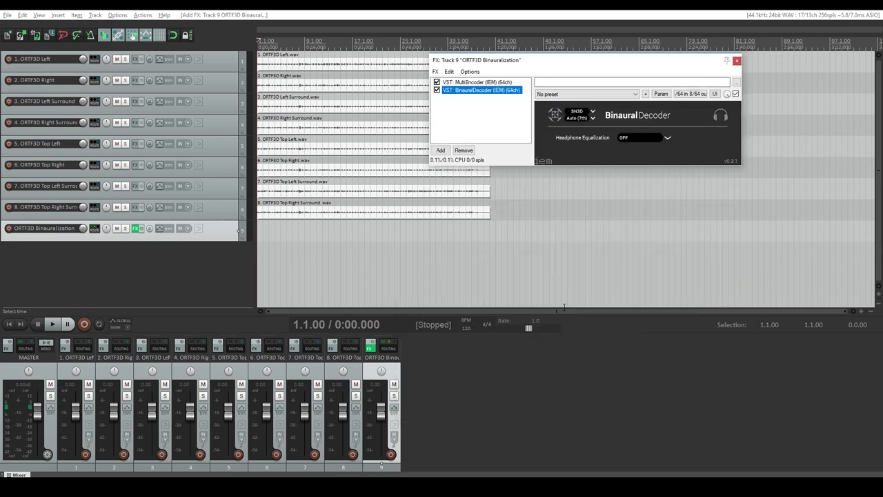
click(650, 141)
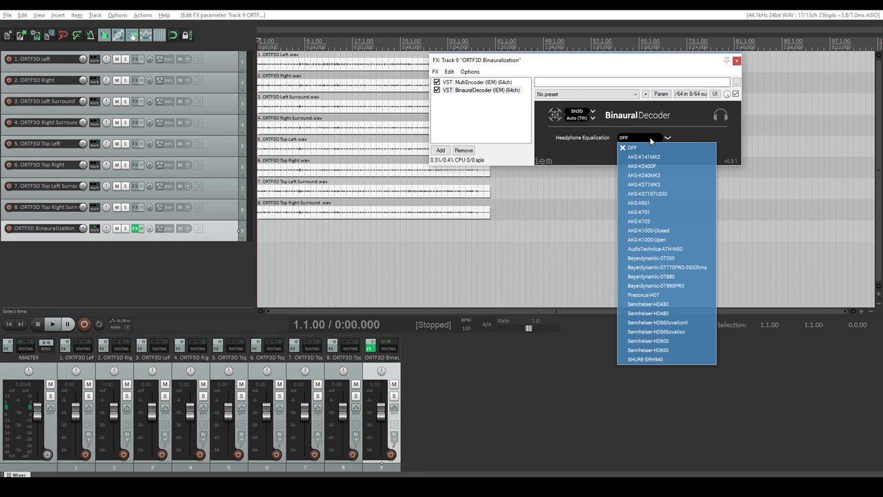
click(650, 141)
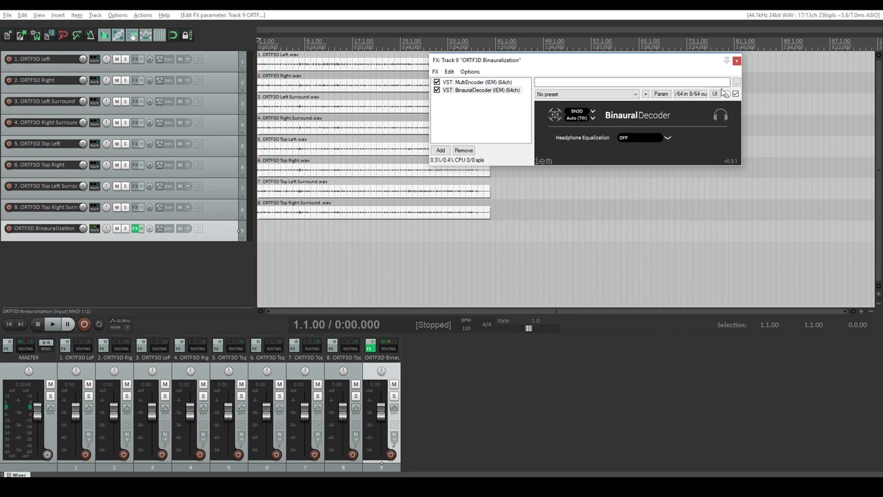
click(737, 60)
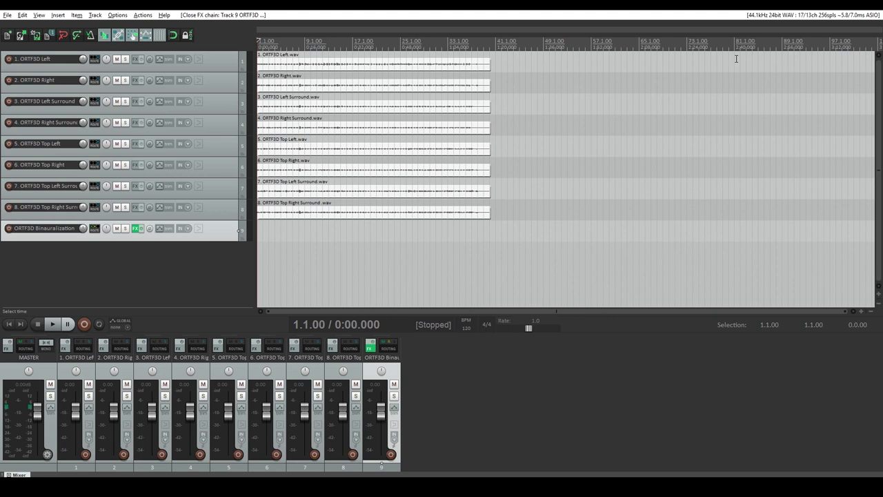
Start playback to hear the eight ORTF3D tracks through the binaural decoder
key(space)
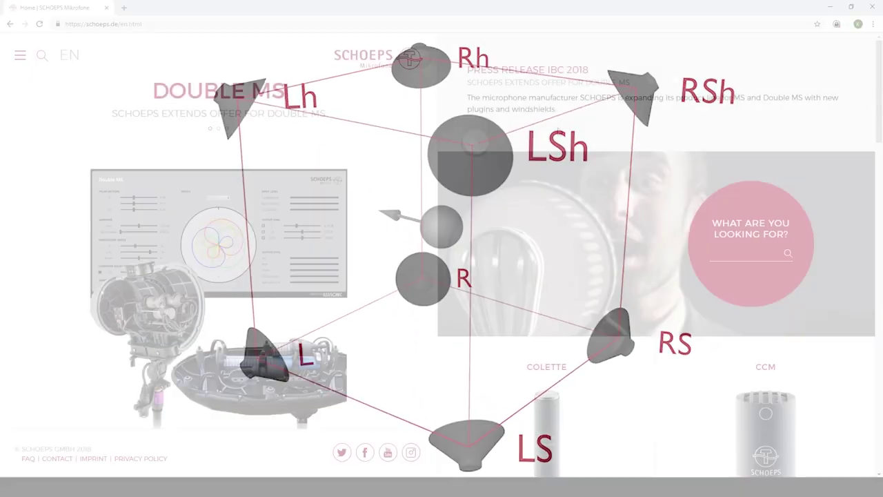
Scroll down the schoeps.de page toward the Contact Us form
scroll(719, 132, down, 4)
scroll(722, 131, down, 6)
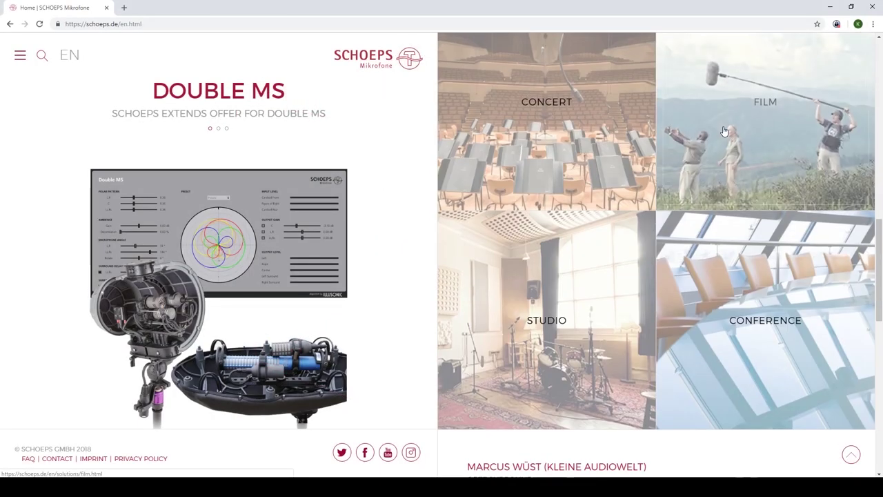
scroll(721, 132, down, 8)
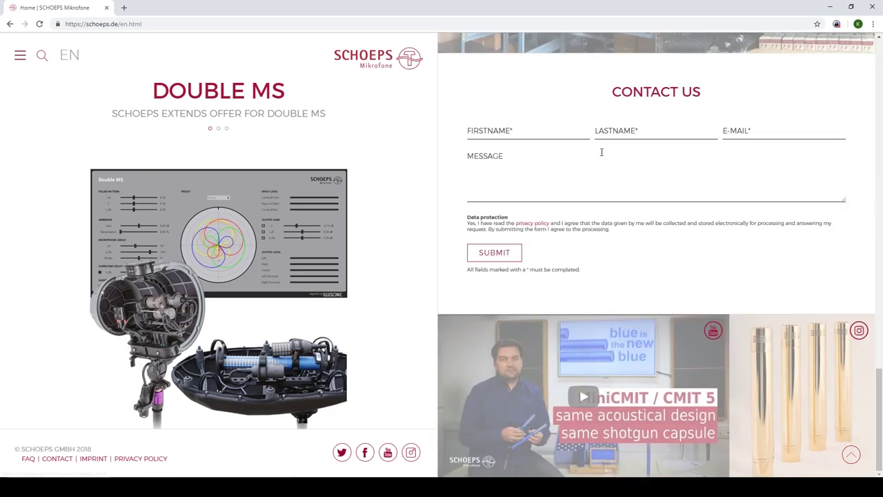